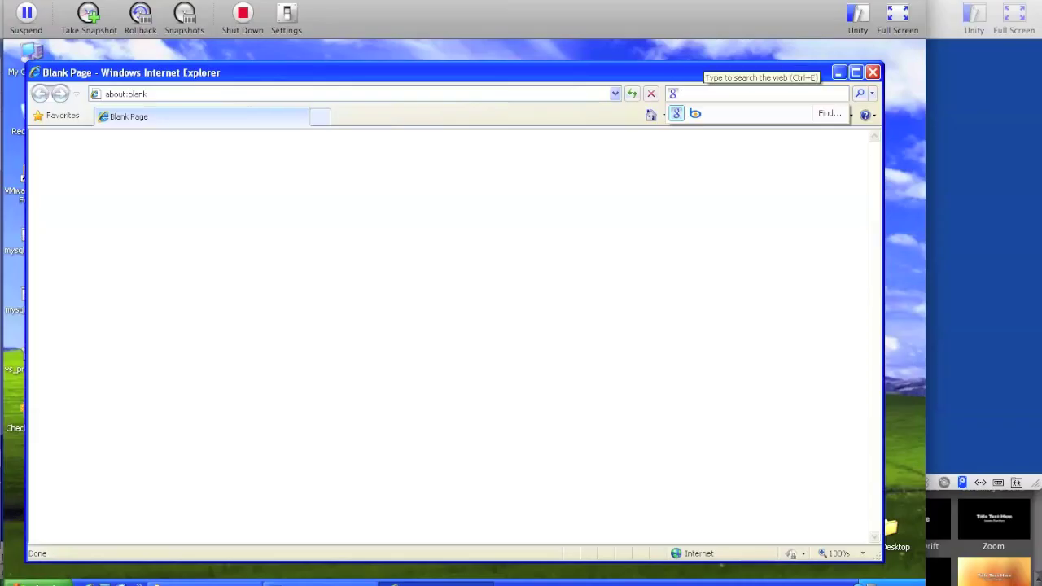
# Search Google for winpcap and open the Get WinPcap download page from the results
pyautogui.write('in')
pyautogui.press('Return')
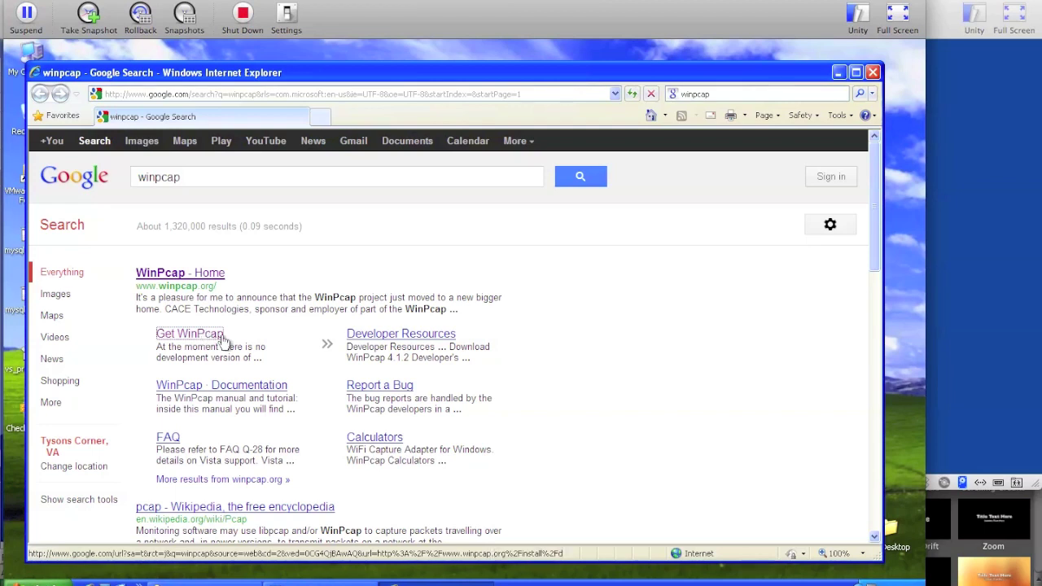
pyautogui.click(221, 341)
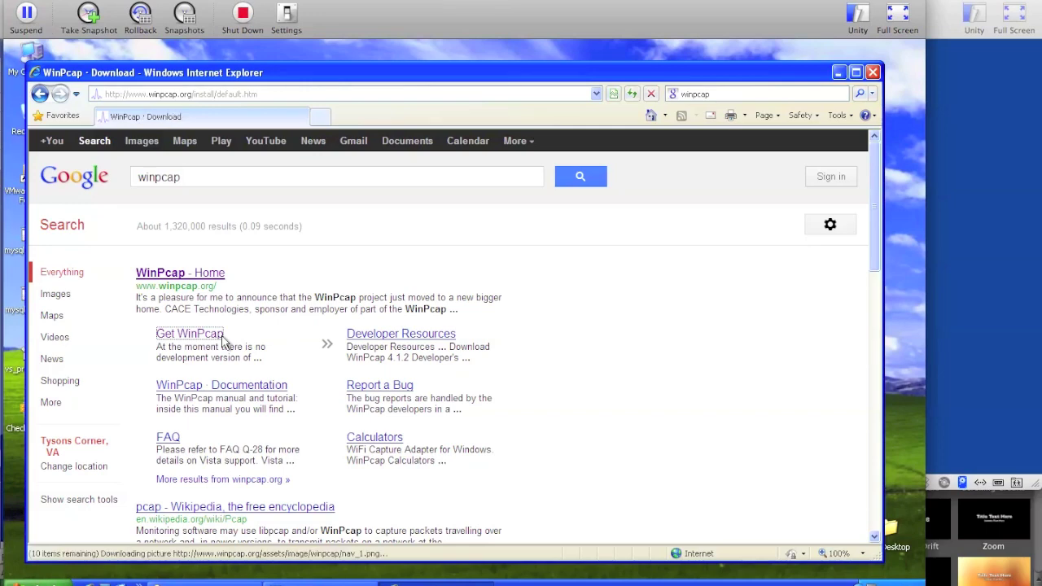
# Search win32openssl in a new tab, open the Shining Light result, then return to WinPcap
pyautogui.click(323, 118)
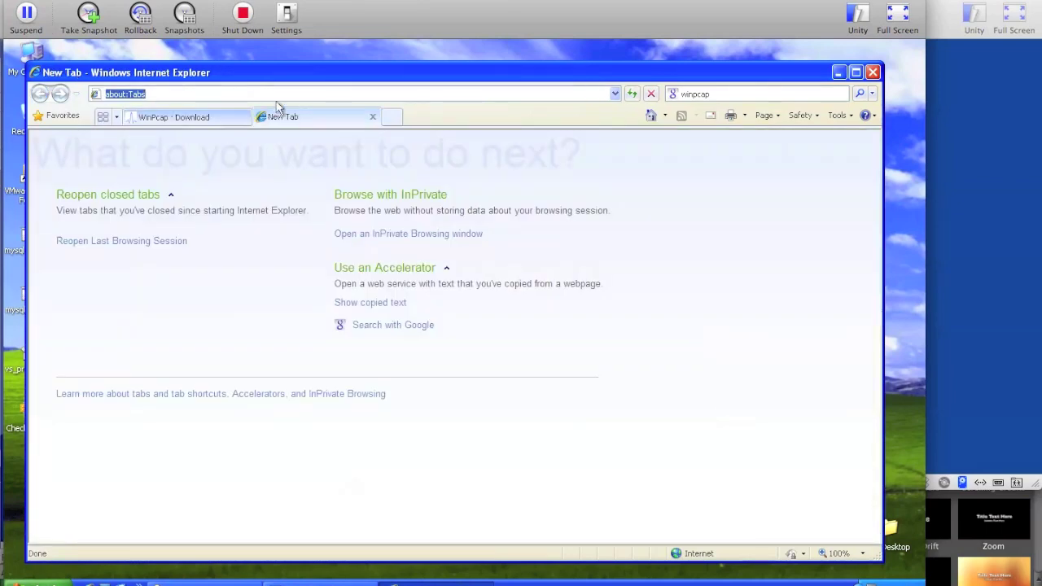
pyautogui.hotkey('ctrl', 'e')
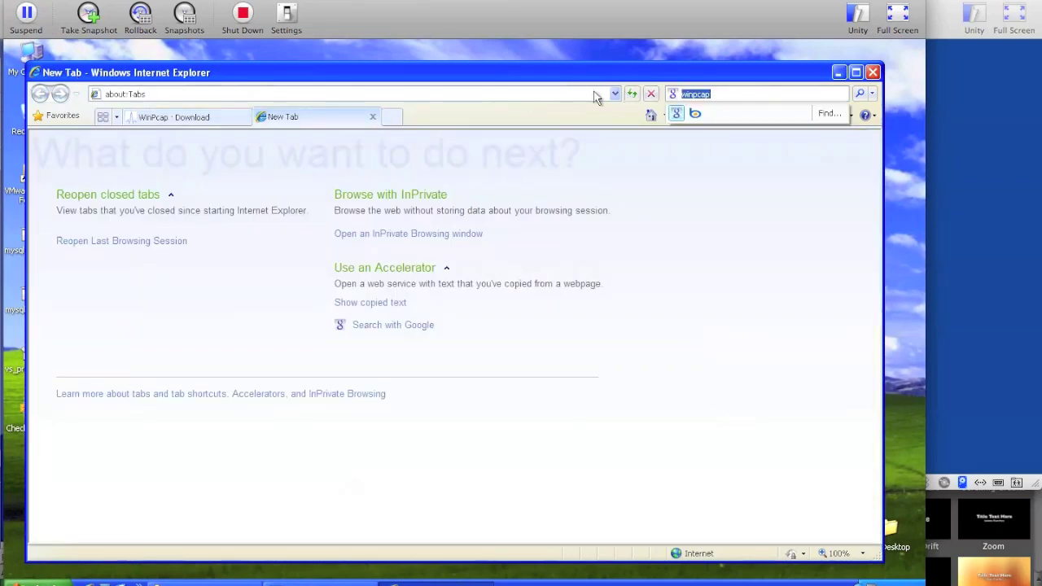
pyautogui.write('win32openssl')
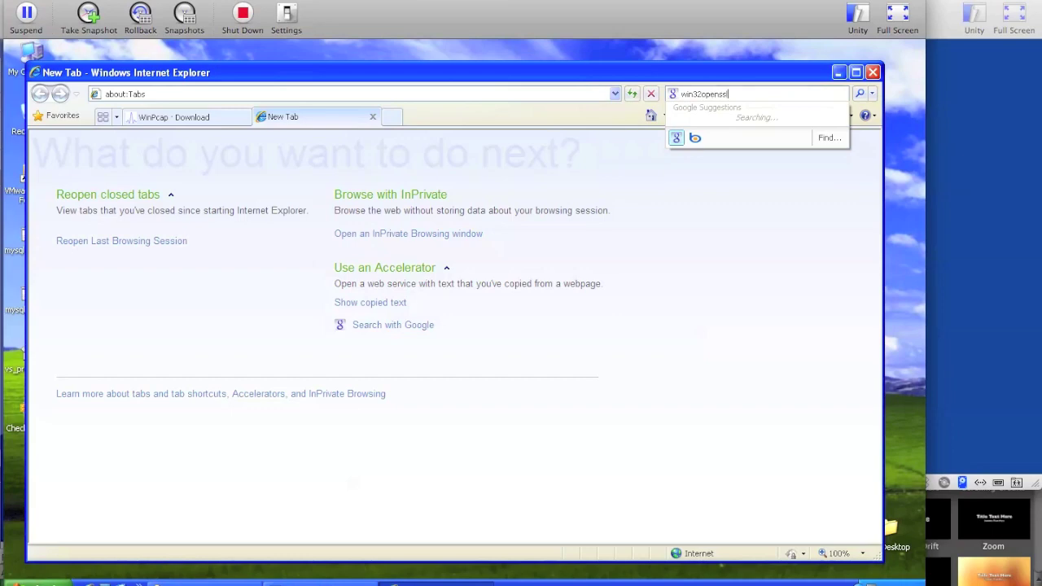
pyautogui.press('Return')
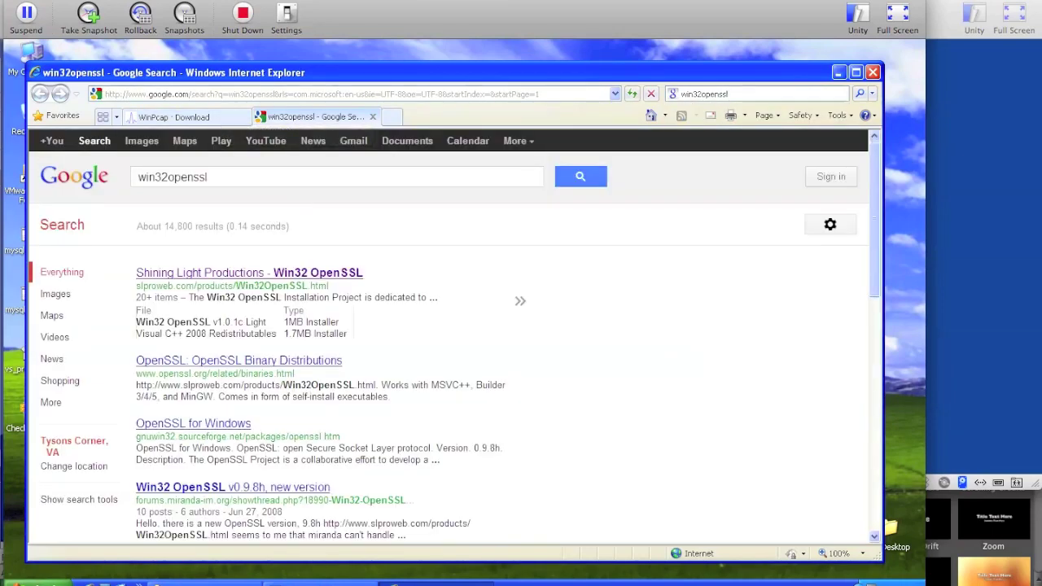
pyautogui.click(215, 276)
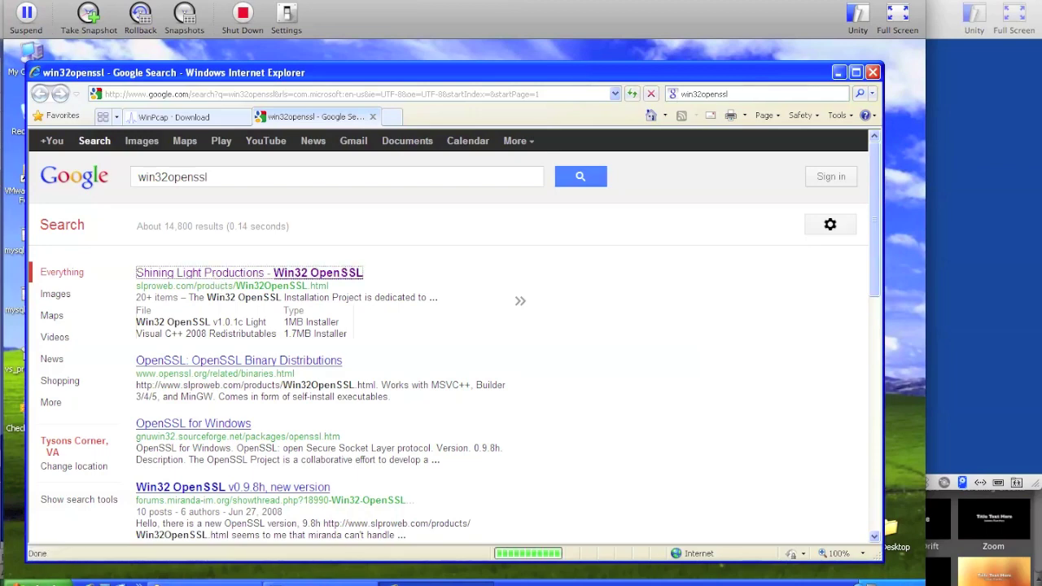
pyautogui.click(200, 116)
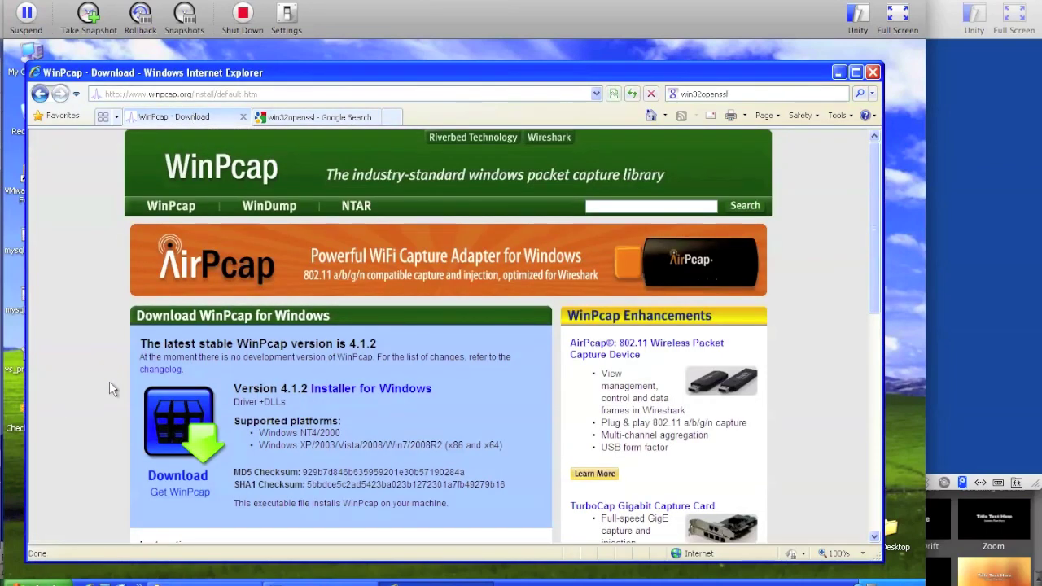
# Open the archive of older WinPcap releases and scroll down to the WpdPack zip files
pyautogui.scroll(-4, 109, 381)
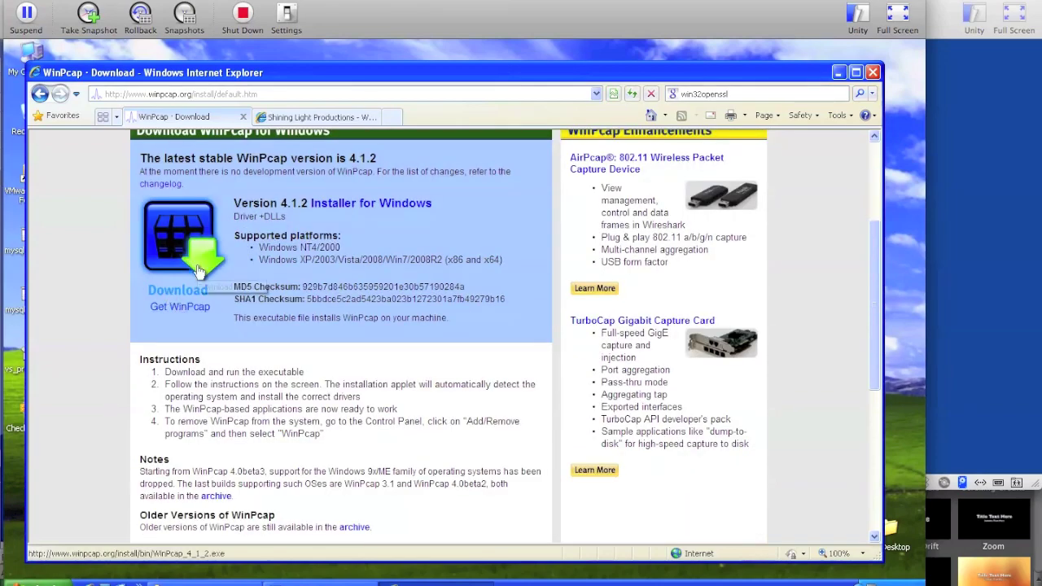
pyautogui.scroll(-5, 195, 269)
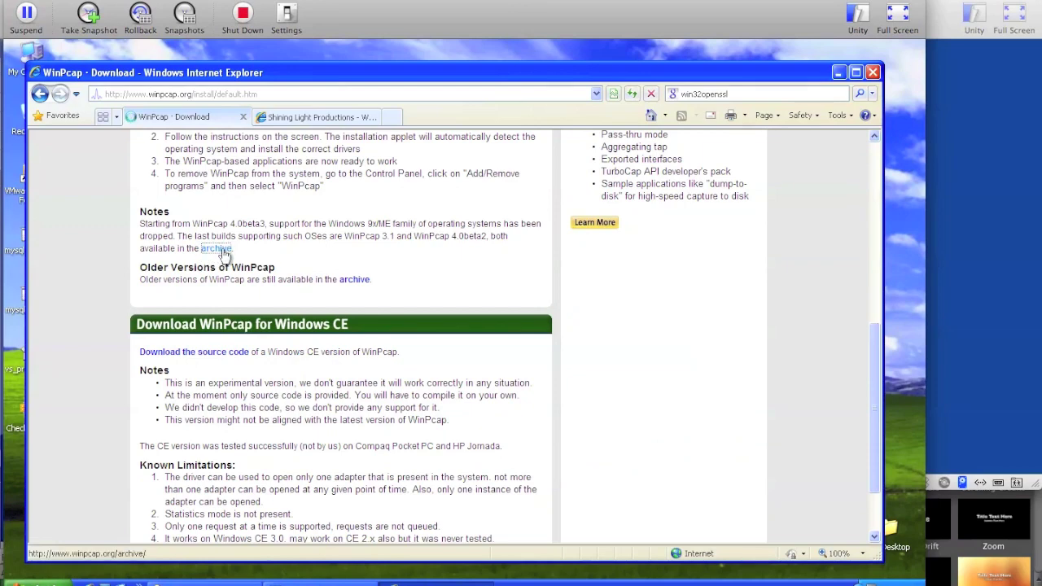
pyautogui.click(218, 249)
pyautogui.scroll(-15, 191, 396)
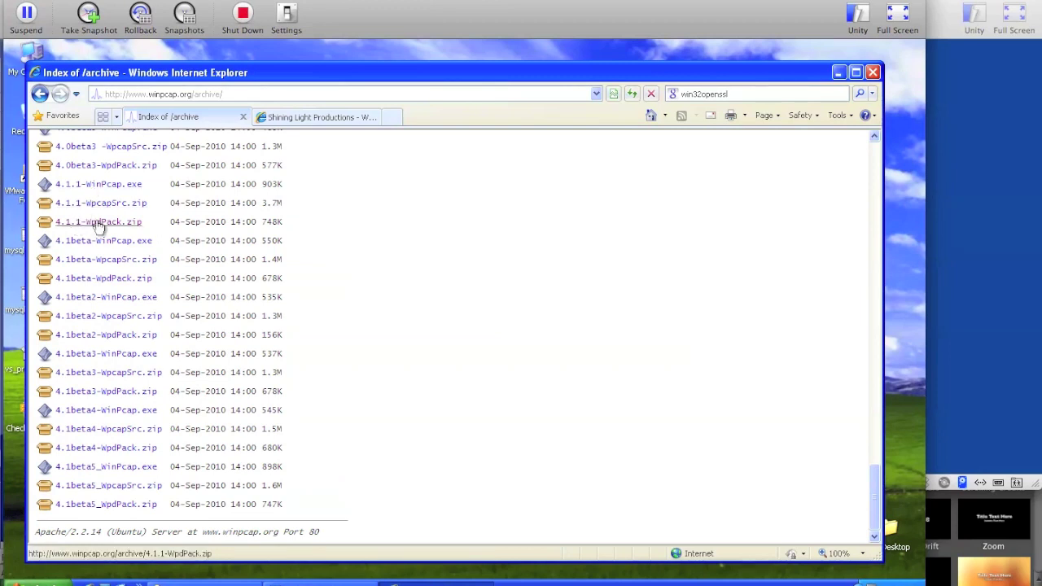
# Save 4.1.1-WpdPack.zip to the Desktop and switch to the Win32 OpenSSL tab
pyautogui.moveTo(163, 232); pyautogui.dragTo(70, 231)
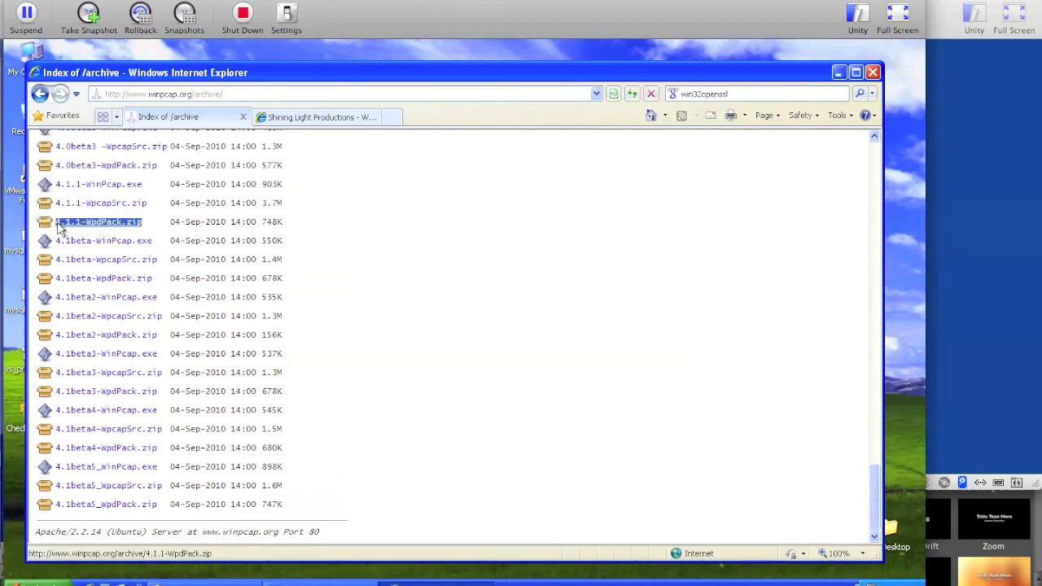
pyautogui.rightClick(136, 227)
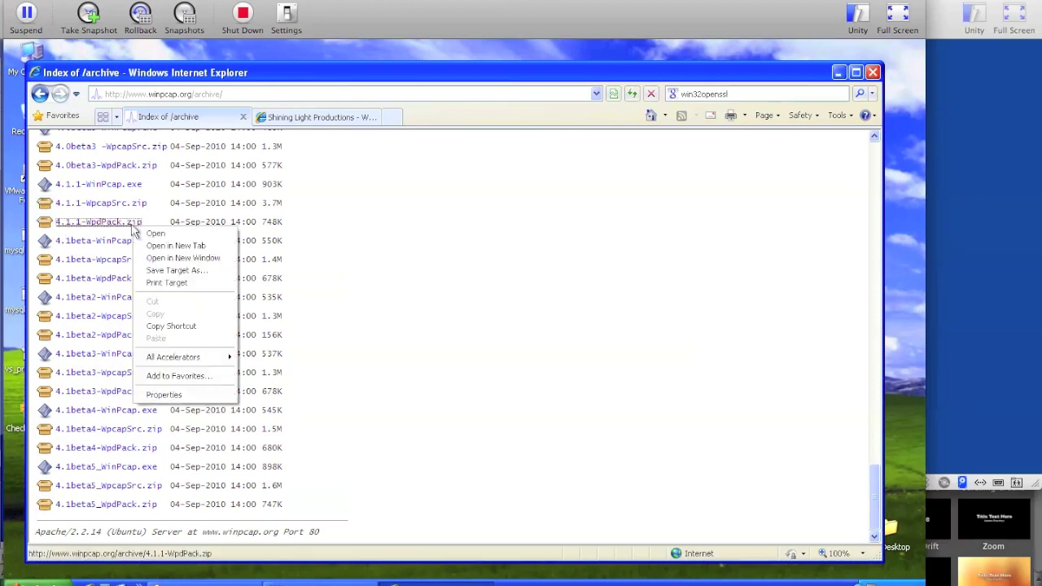
pyautogui.click(206, 277)
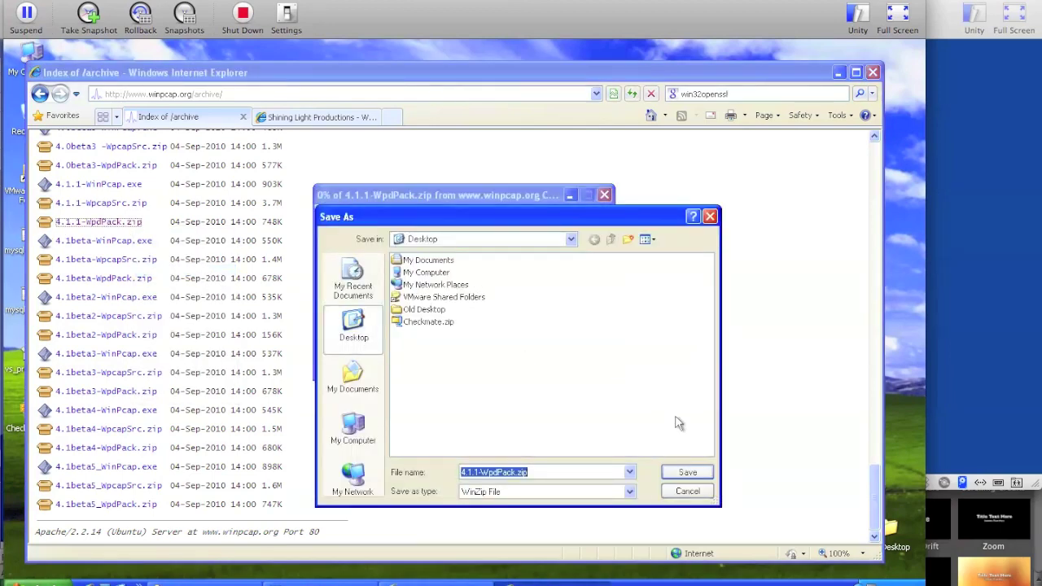
pyautogui.click(688, 473)
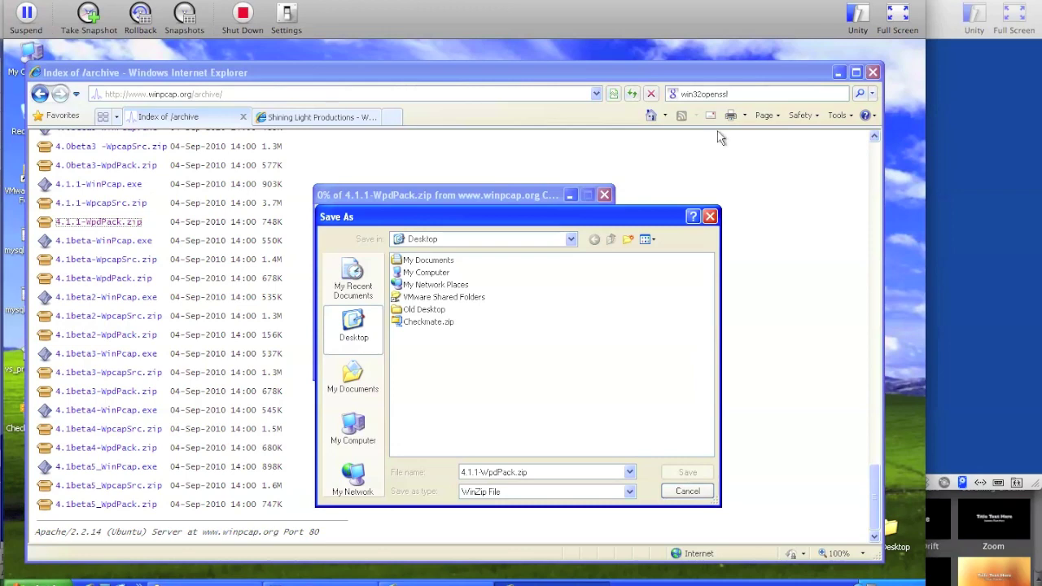
pyautogui.click(338, 114)
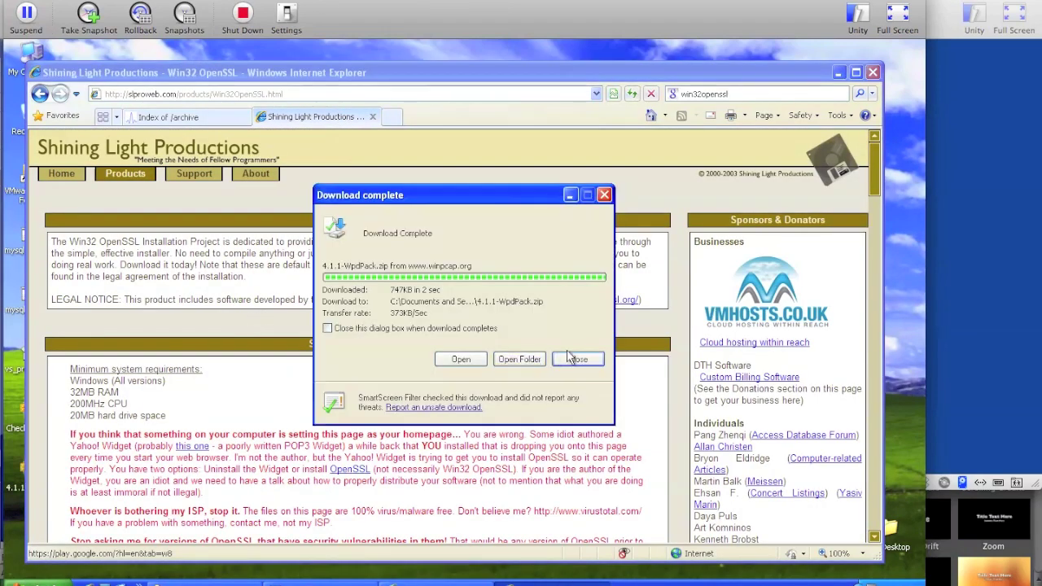
pyautogui.click(577, 359)
# Download and save vcredist_x86.exe from Microsoft's Visual C++ 2008 Redistributables page
pyautogui.scroll(-10, 194, 324)
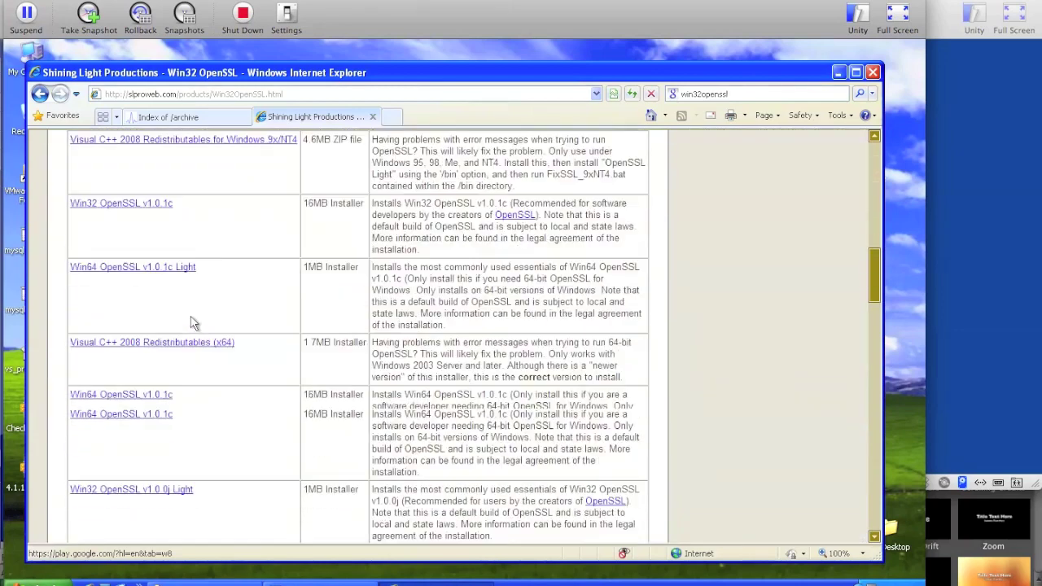
pyautogui.scroll(5, 193, 323)
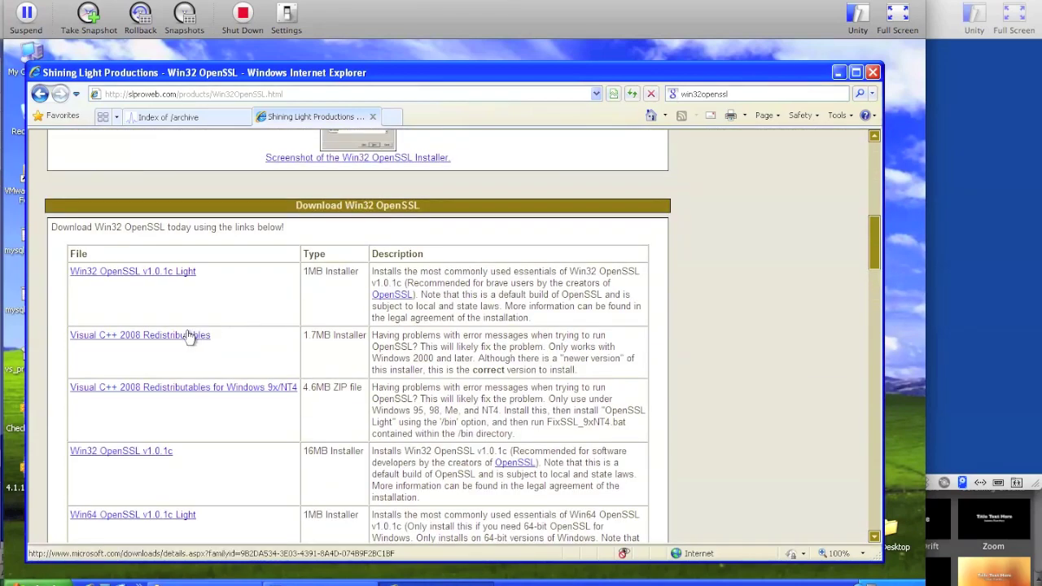
pyautogui.click(189, 335)
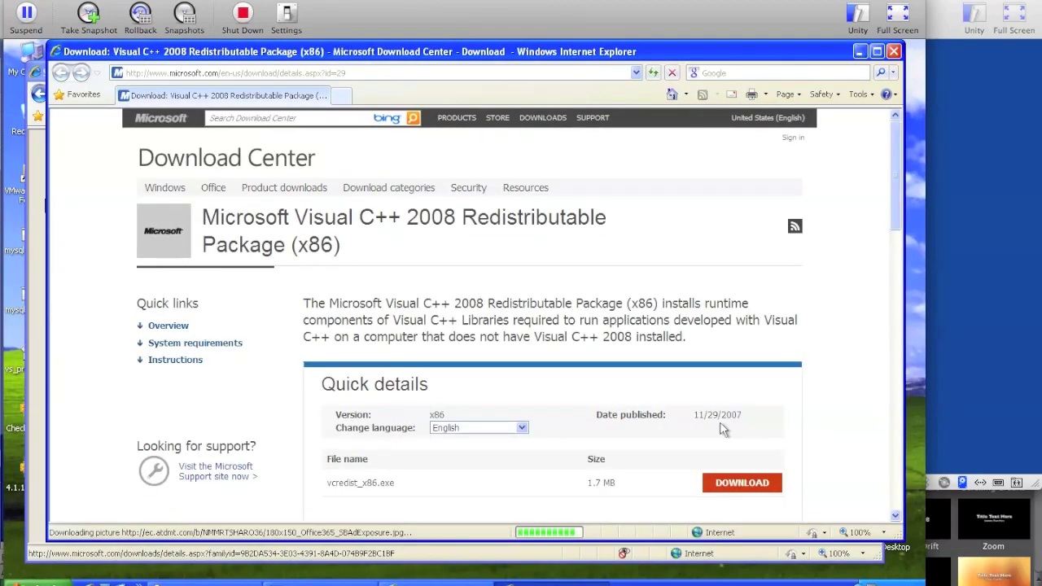
pyautogui.click(742, 485)
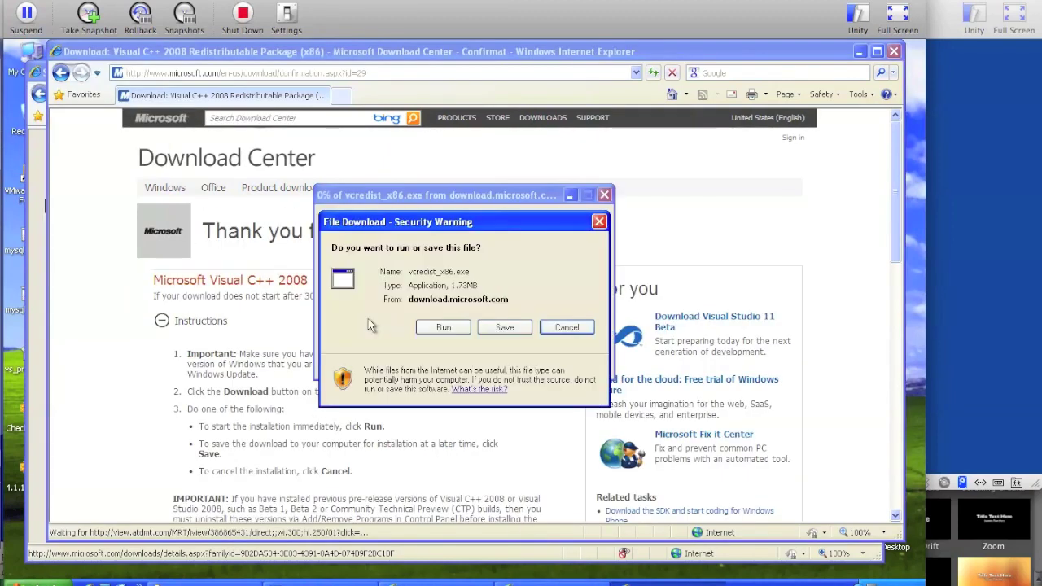
pyautogui.click(500, 331)
pyautogui.click(697, 479)
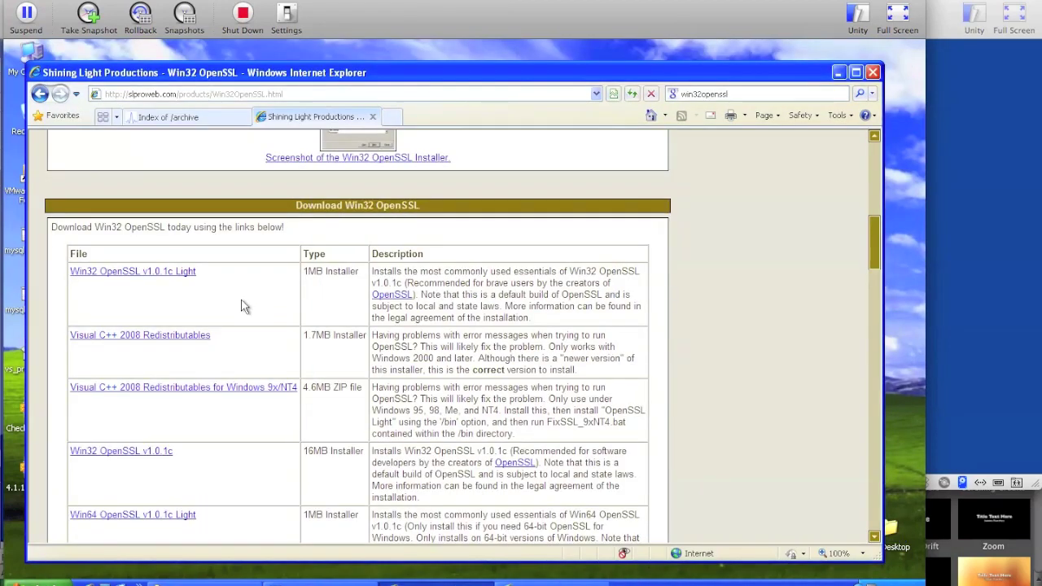
# Save the Win32 OpenSSL v1.0.1c installer to the Desktop, keeping the download window open afterwards
pyautogui.scroll(-1, 247, 449)
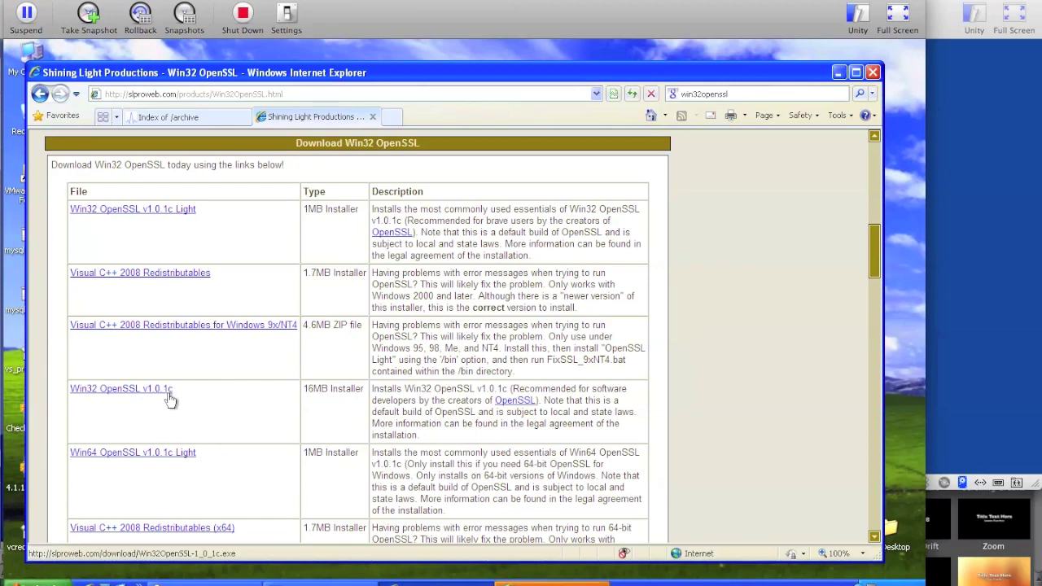
pyautogui.click(160, 396)
pyautogui.click(512, 334)
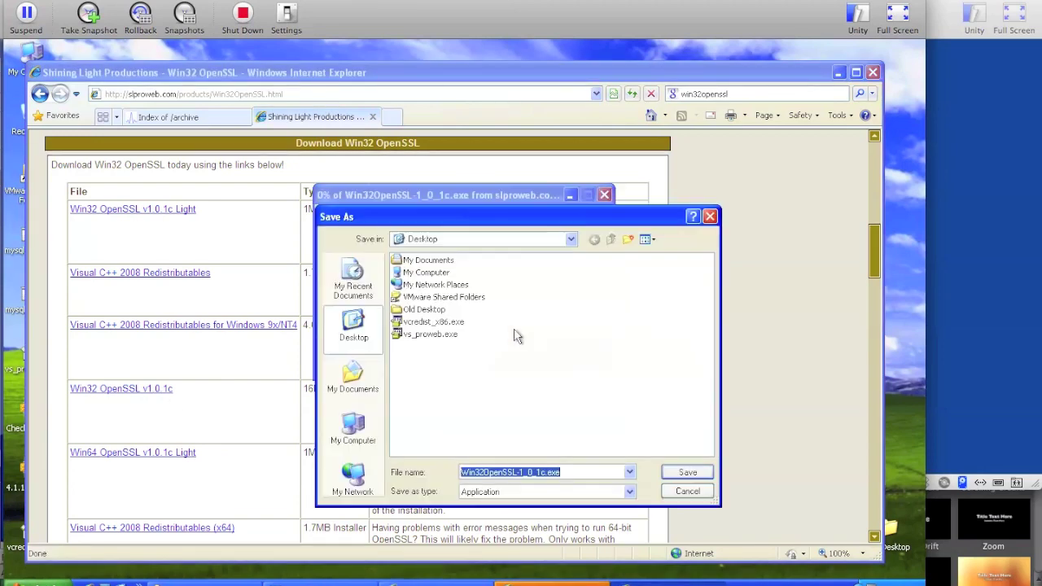
pyautogui.click(689, 470)
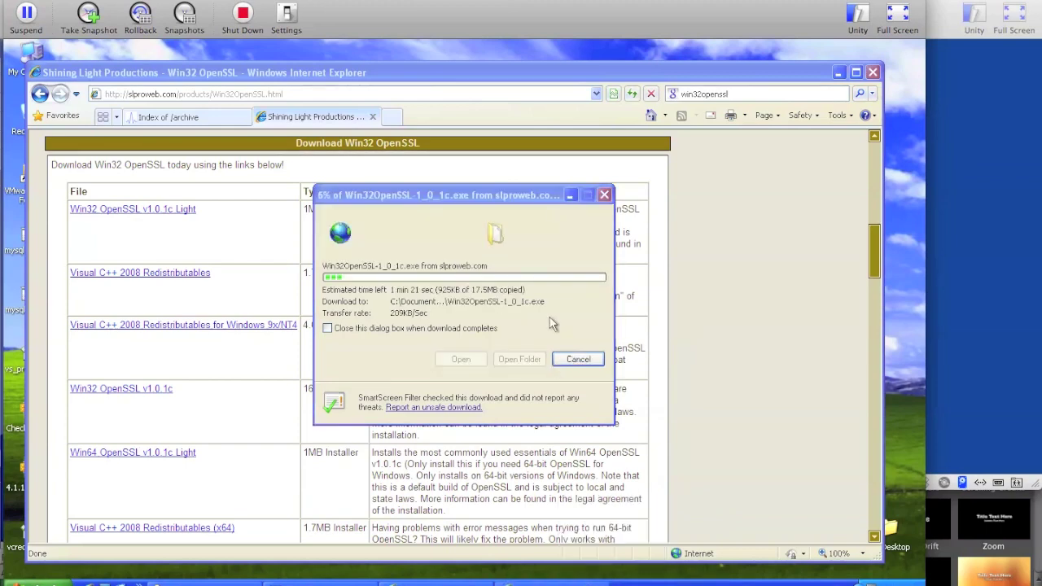
pyautogui.click(516, 329)
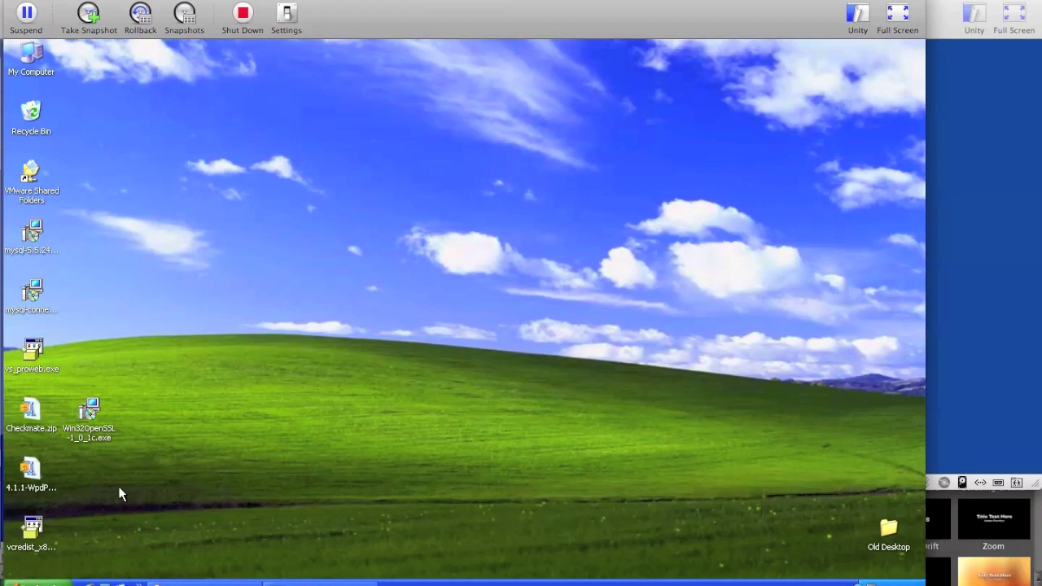
# Extract 4.1.1-WpdPack.zip with WinZip into C:\Checkmate and check the WpdPack folder
pyautogui.doubleClick(33, 476)
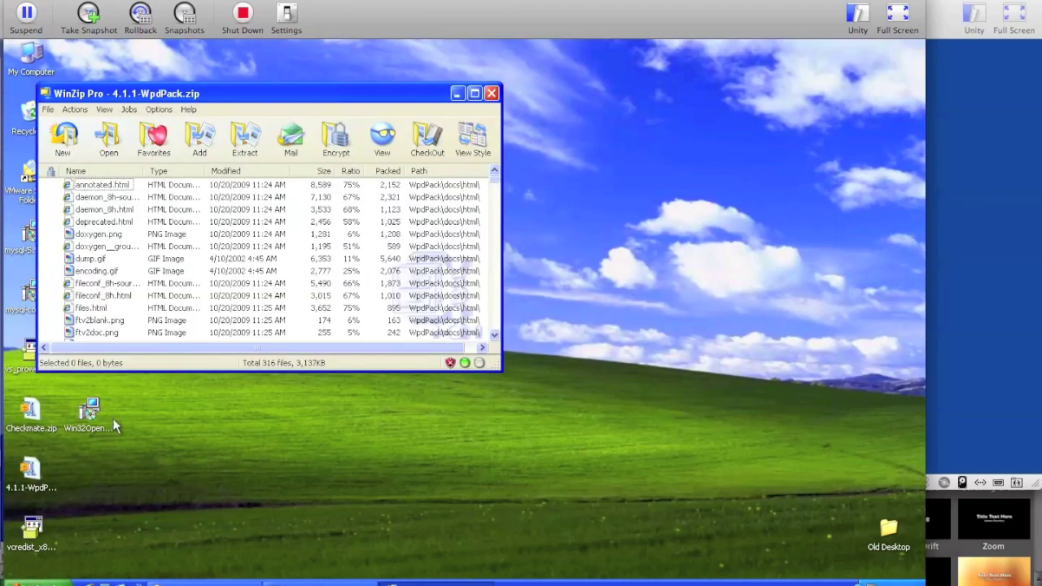
pyautogui.click(246, 142)
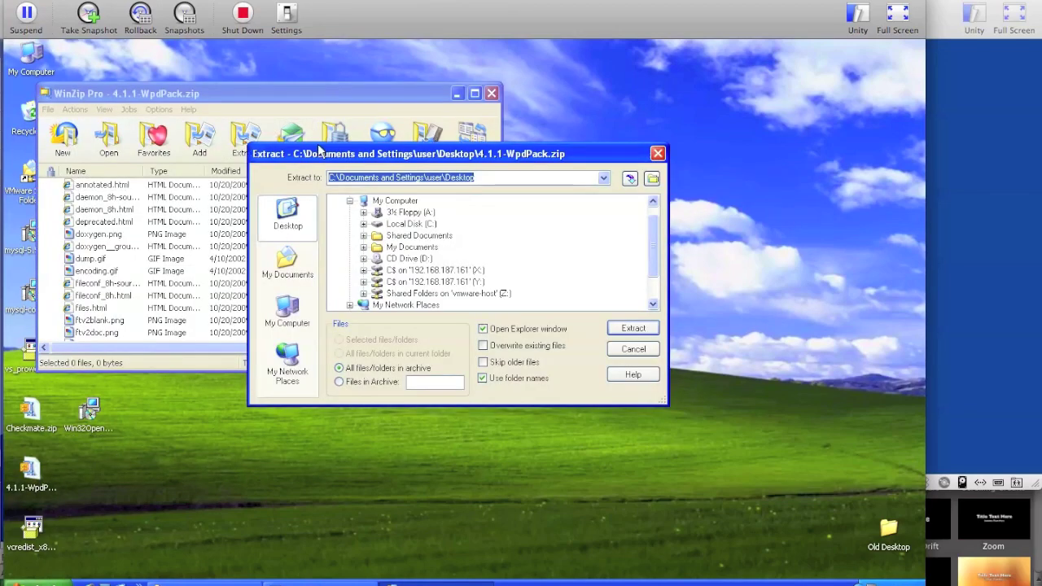
pyautogui.doubleClick(412, 225)
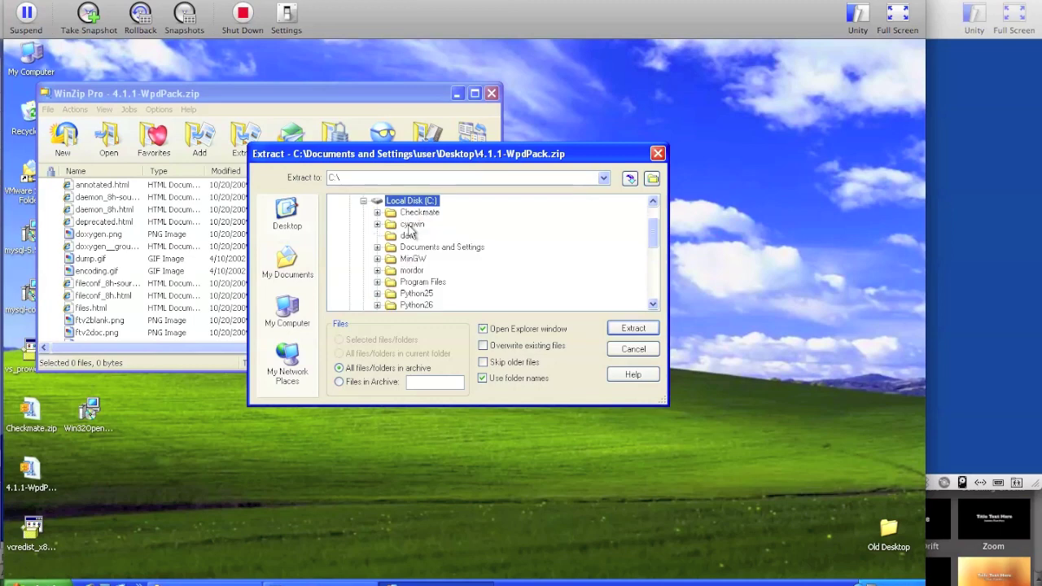
pyautogui.click(418, 212)
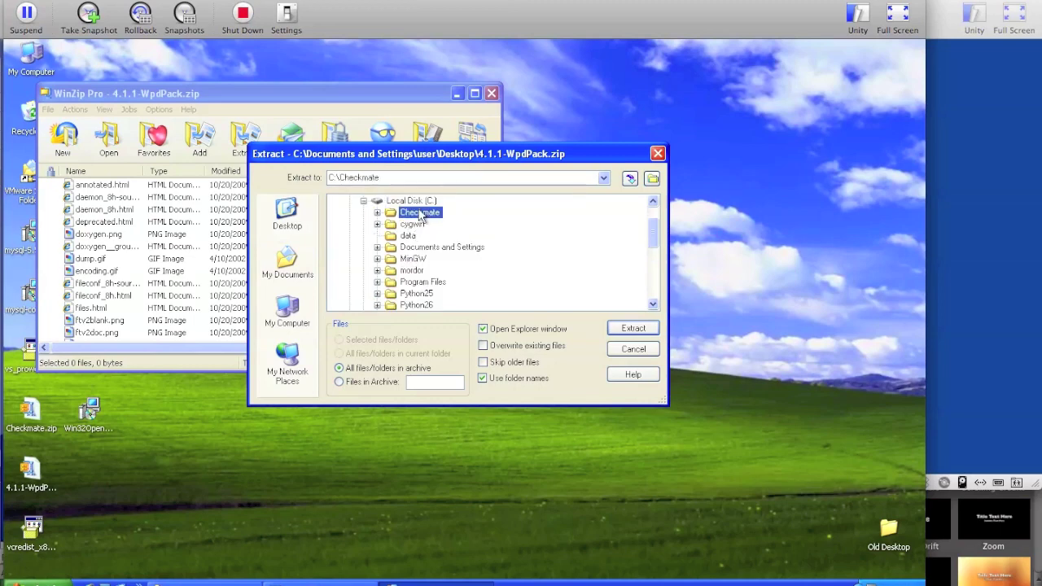
pyautogui.click(634, 329)
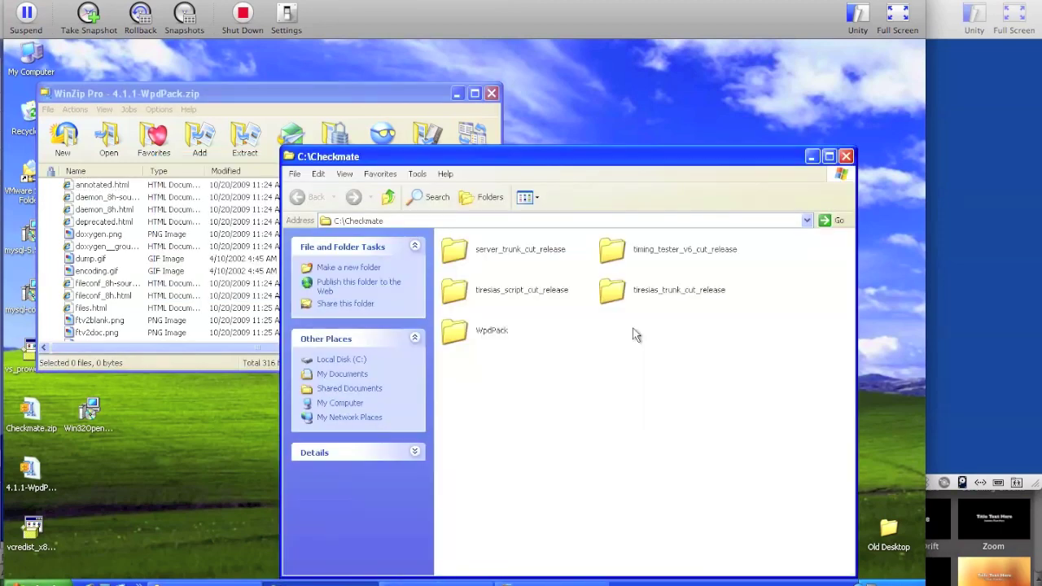
pyautogui.click(443, 330)
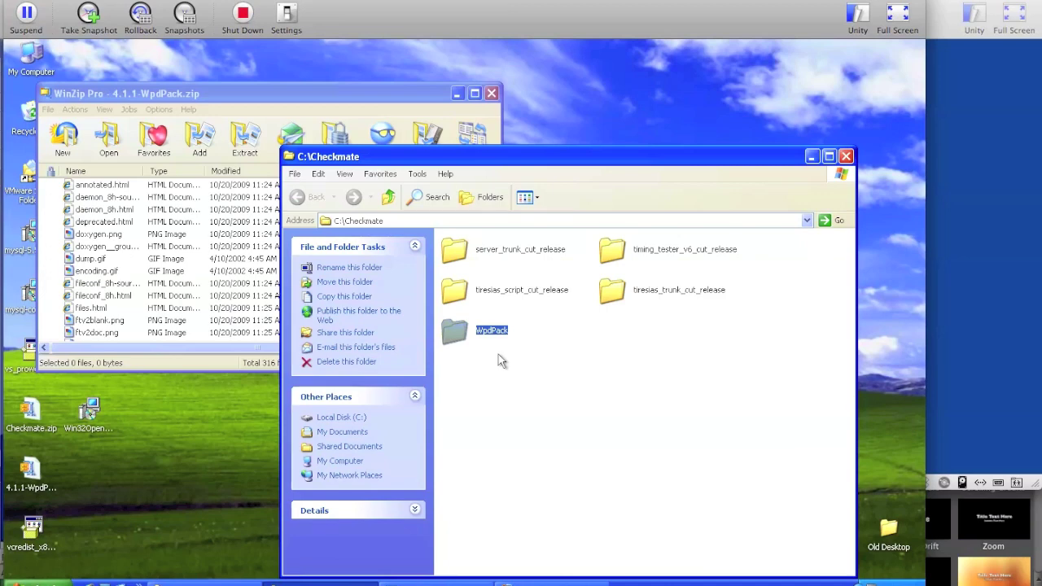
# Launch the vcredist_x86.exe Visual C++ 2008 redistributable installer from the desktop
pyautogui.click(137, 449)
pyautogui.doubleClick(39, 520)
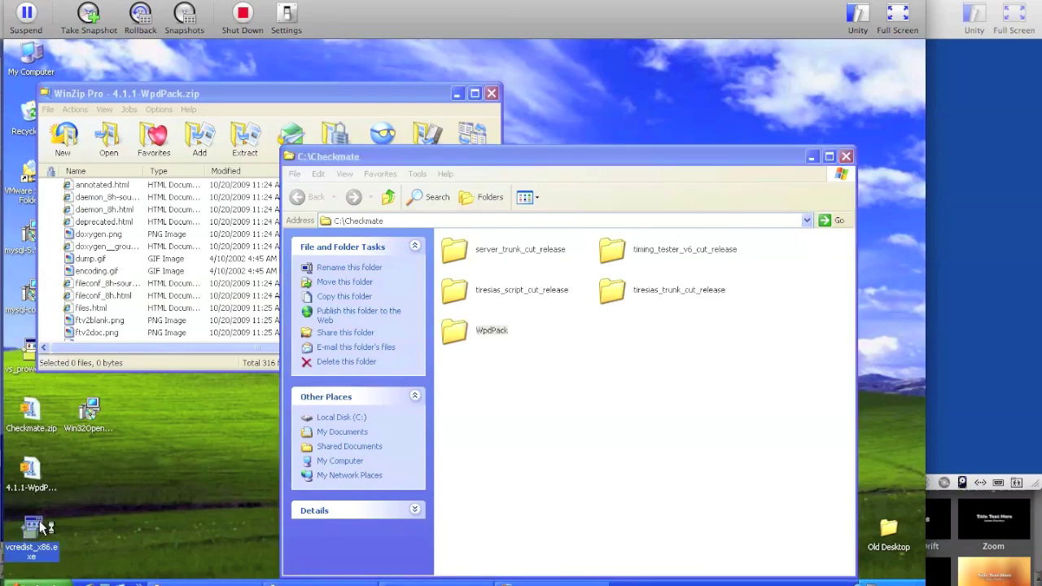
pyautogui.click(507, 330)
# Accept the Visual C++ 2008 license terms and install the redistributable
pyautogui.click(546, 455)
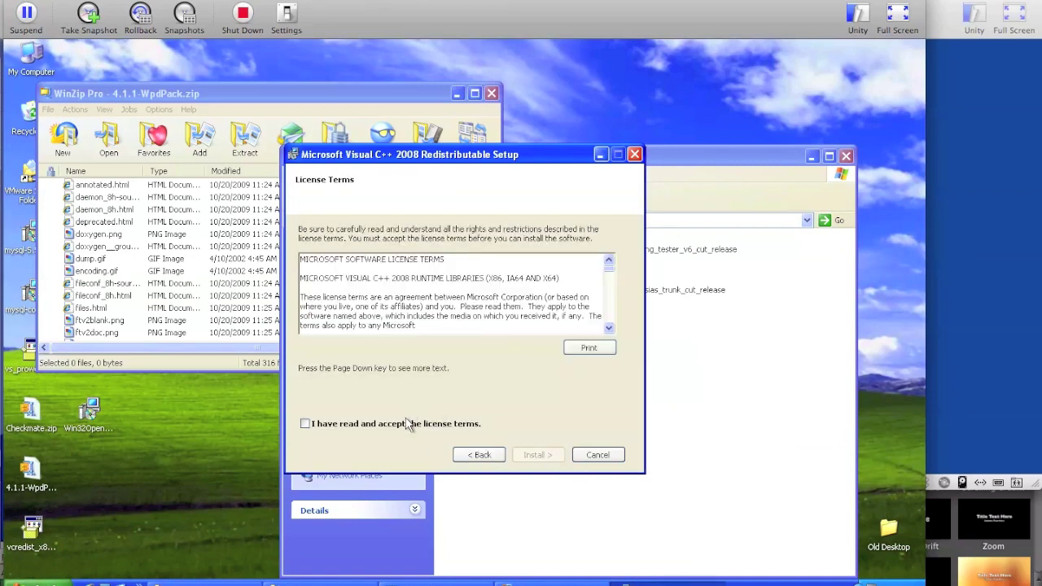
pyautogui.click(410, 424)
pyautogui.click(538, 455)
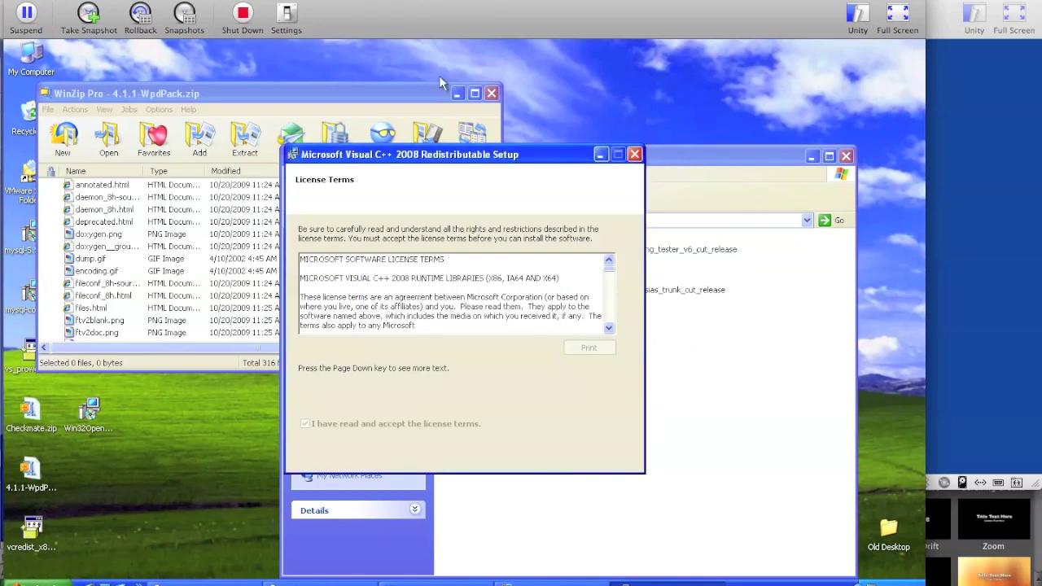
# Close WinZip, finish the Visual C++ setup, and launch the Win32 OpenSSL installer
pyautogui.click(495, 93)
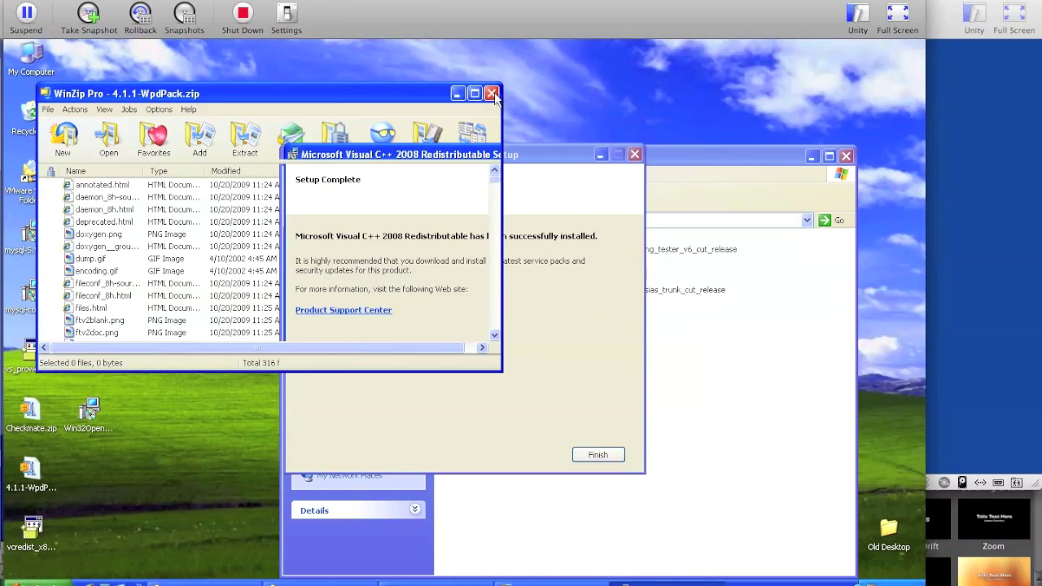
pyautogui.click(493, 94)
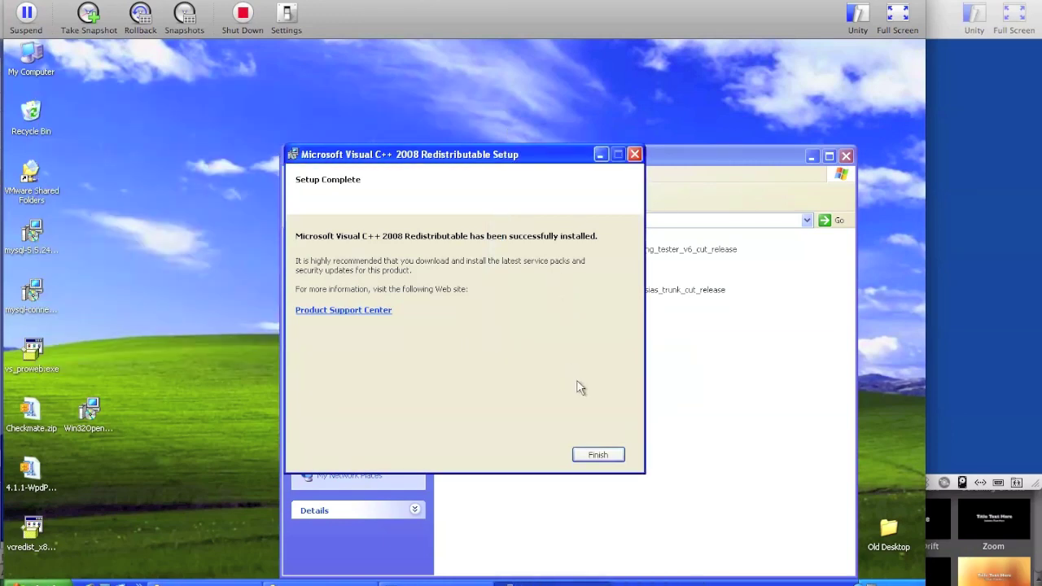
pyautogui.click(599, 456)
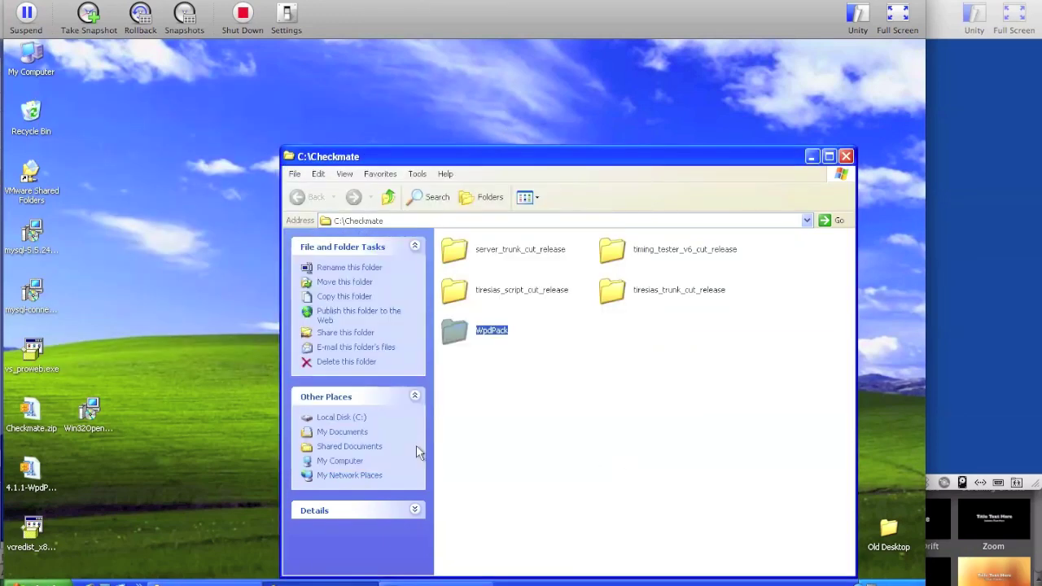
pyautogui.doubleClick(89, 414)
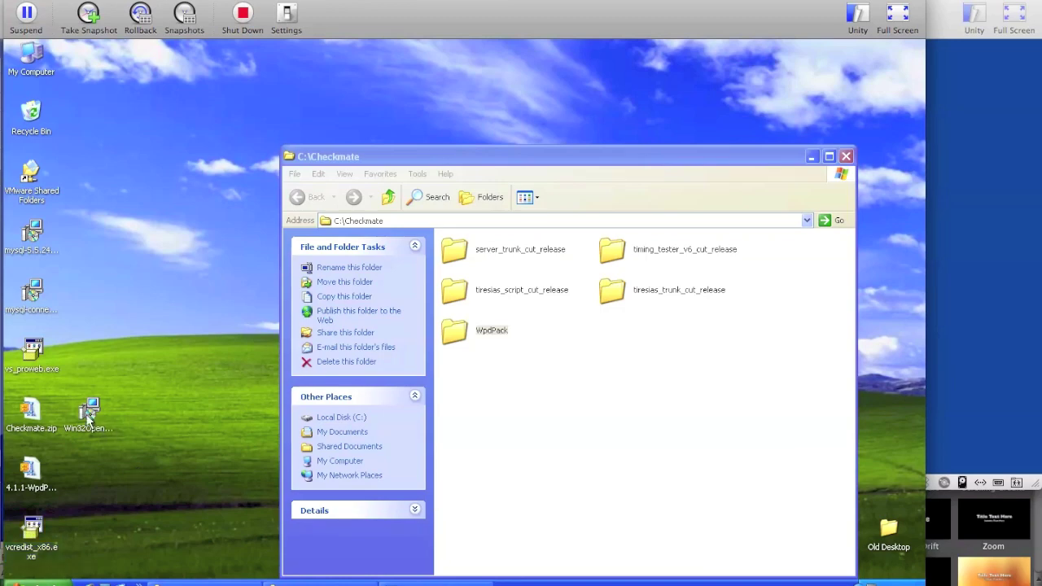
# Accept the OpenSSL license, keeping C:\Checkmate\openssl, Start Menu folder OpenSSL, and DLLs in /bin
pyautogui.click(515, 330)
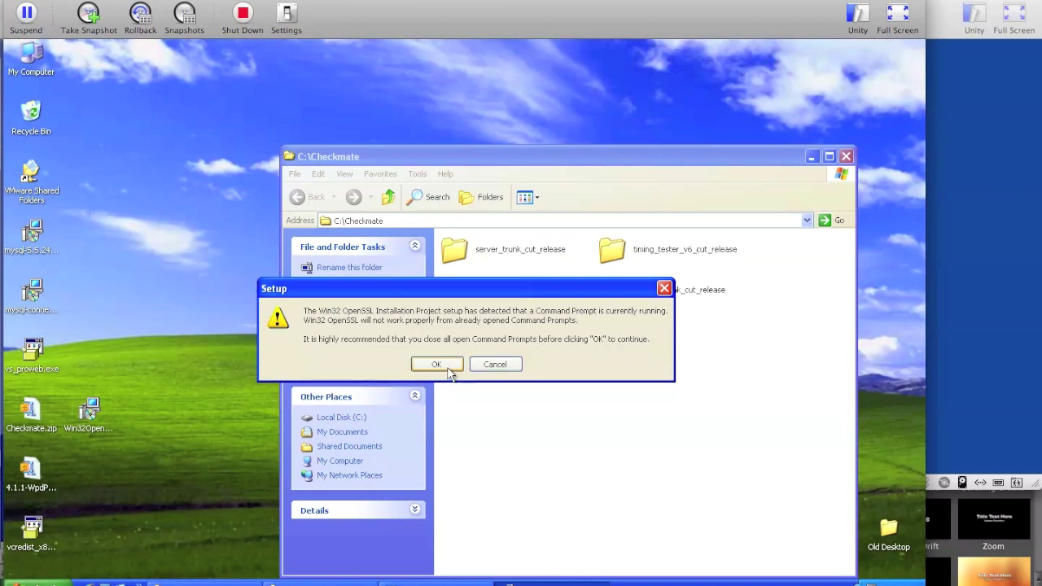
pyautogui.click(436, 365)
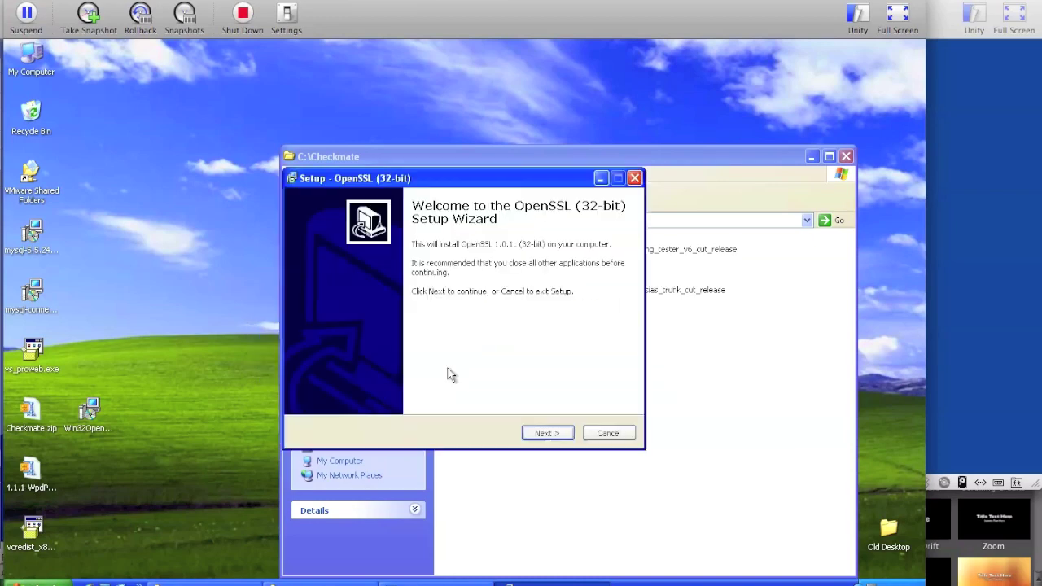
pyautogui.click(560, 432)
pyautogui.click(403, 391)
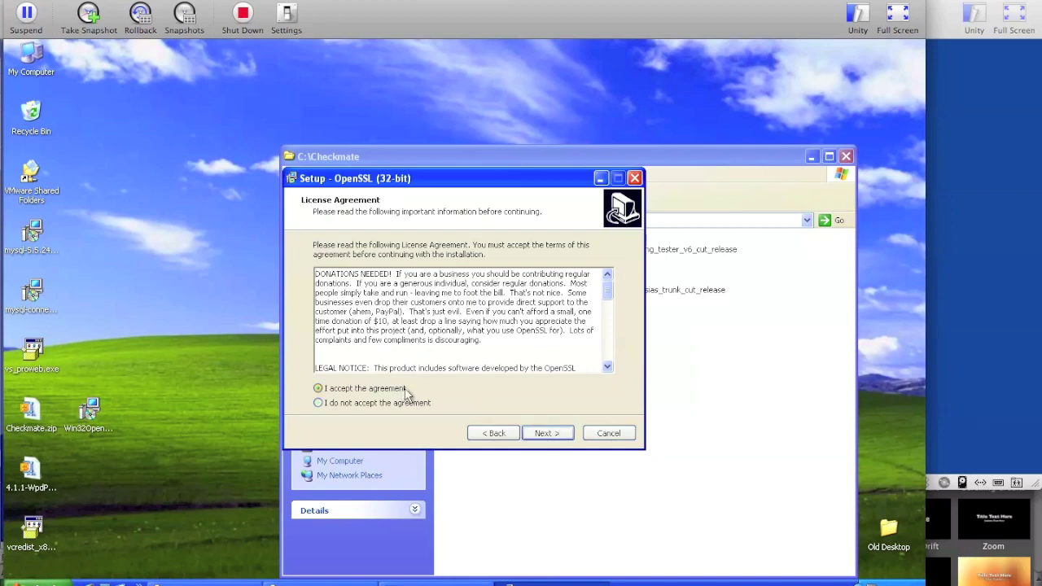
pyautogui.click(544, 433)
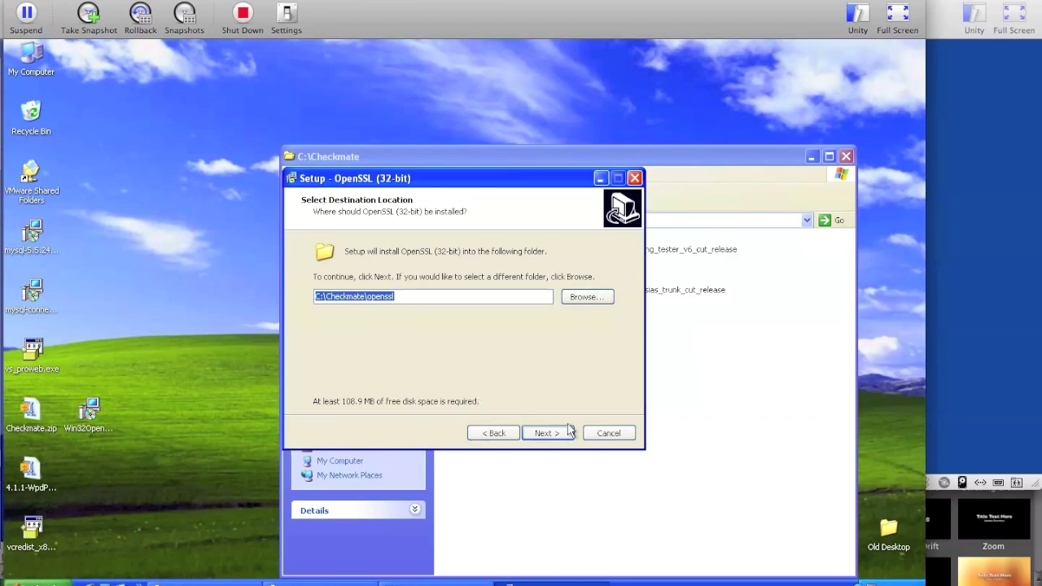
pyautogui.click(544, 433)
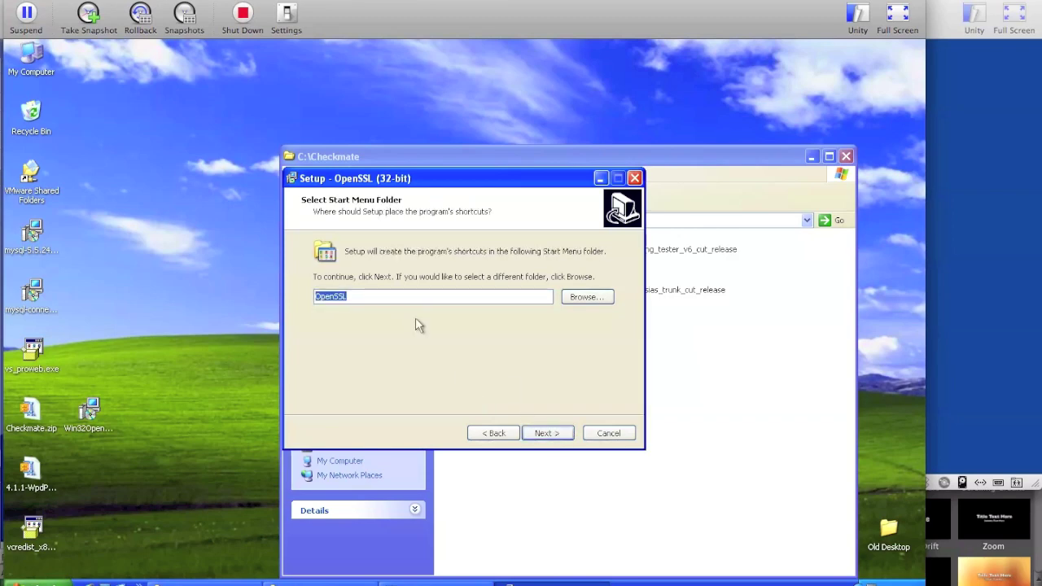
pyautogui.click(544, 433)
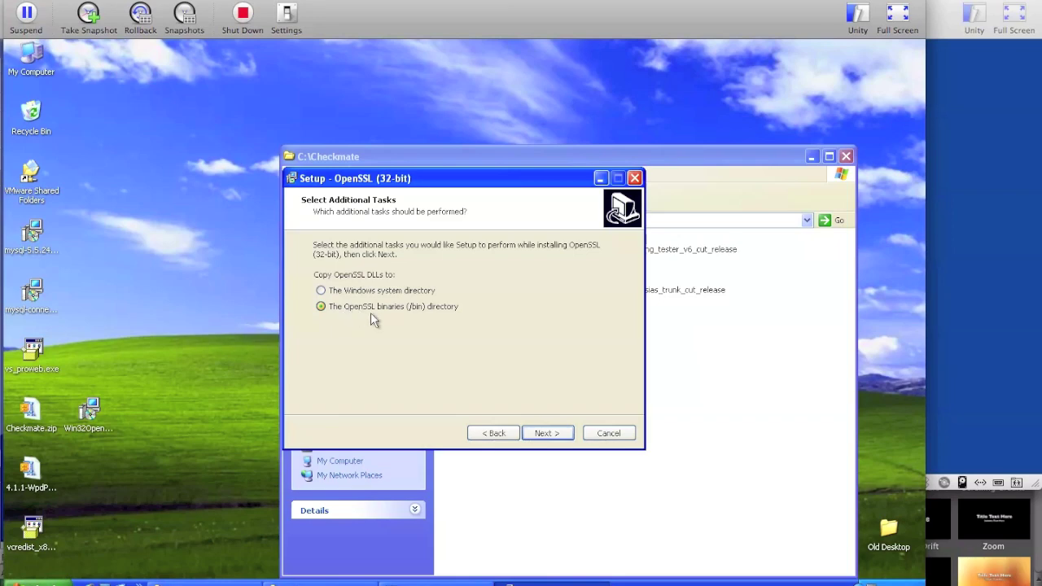
pyautogui.click(540, 432)
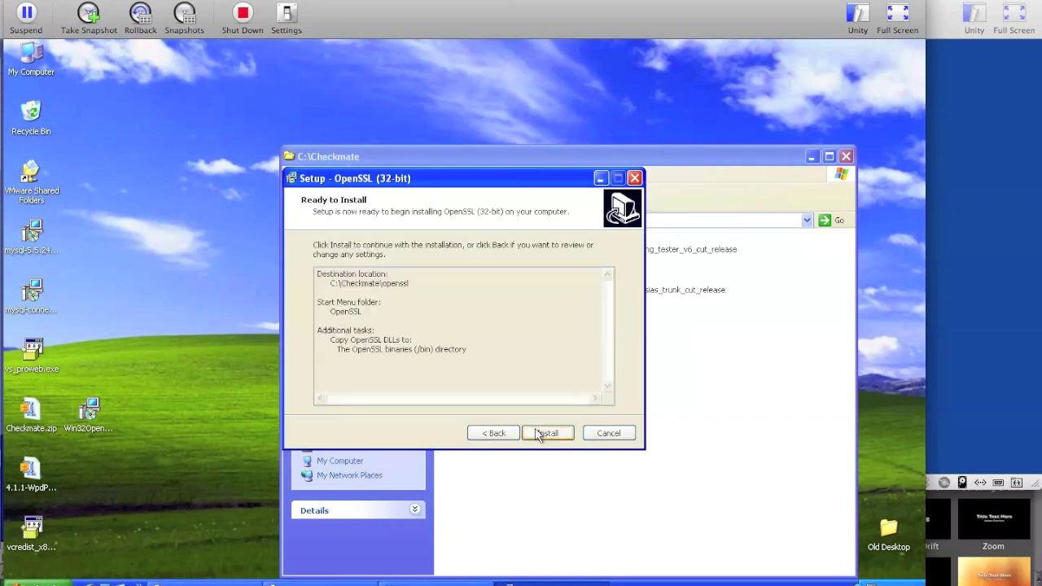